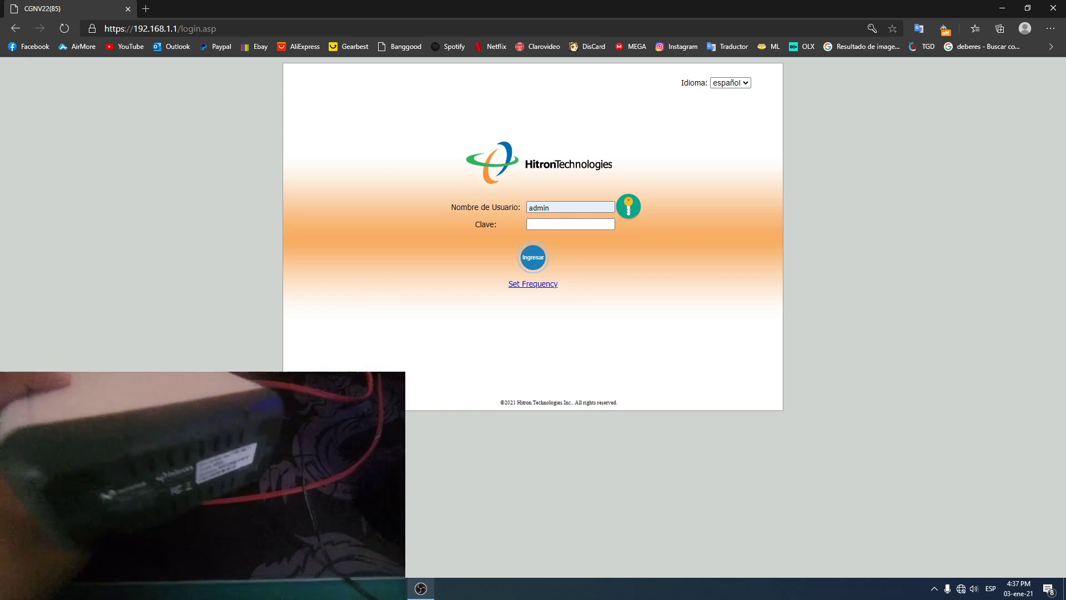
- Copy the saved router password from the Notepad note
key(alt+Tab)
drag(550, 149, 409, 150)
right_click(528, 151)
click(587, 188)
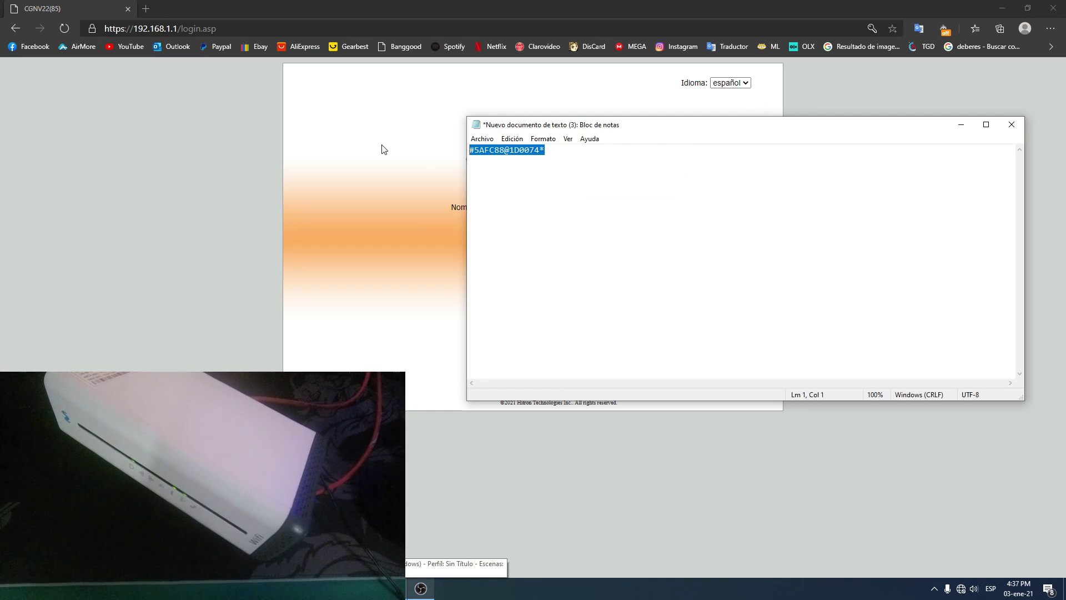
- Paste the password into Clave, log in, and dismiss Edge's translate and password prompts
click(382, 144)
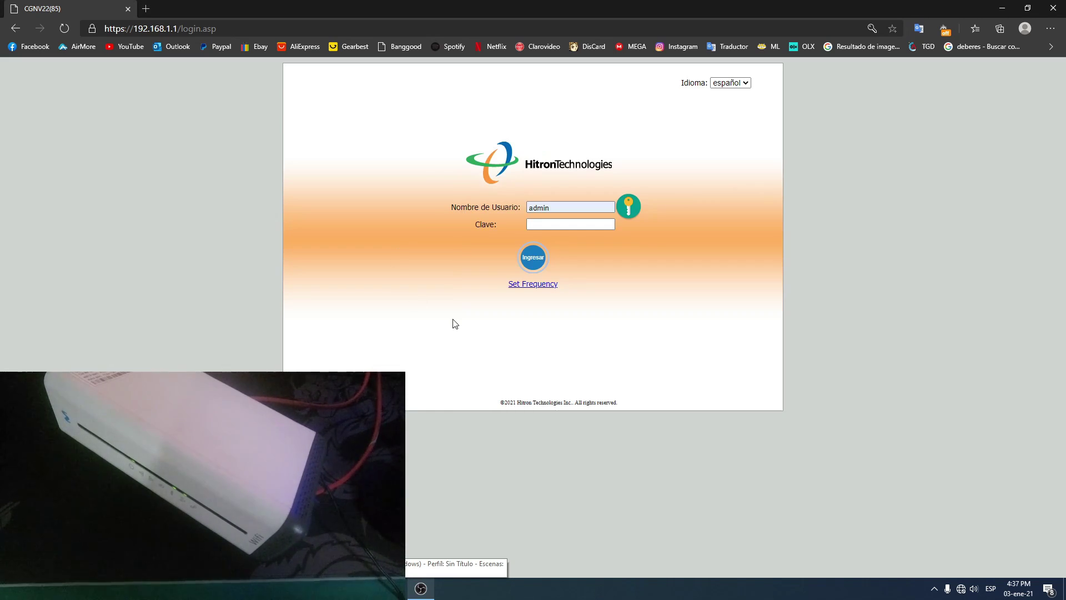
click(560, 225)
key(ctrl+v)
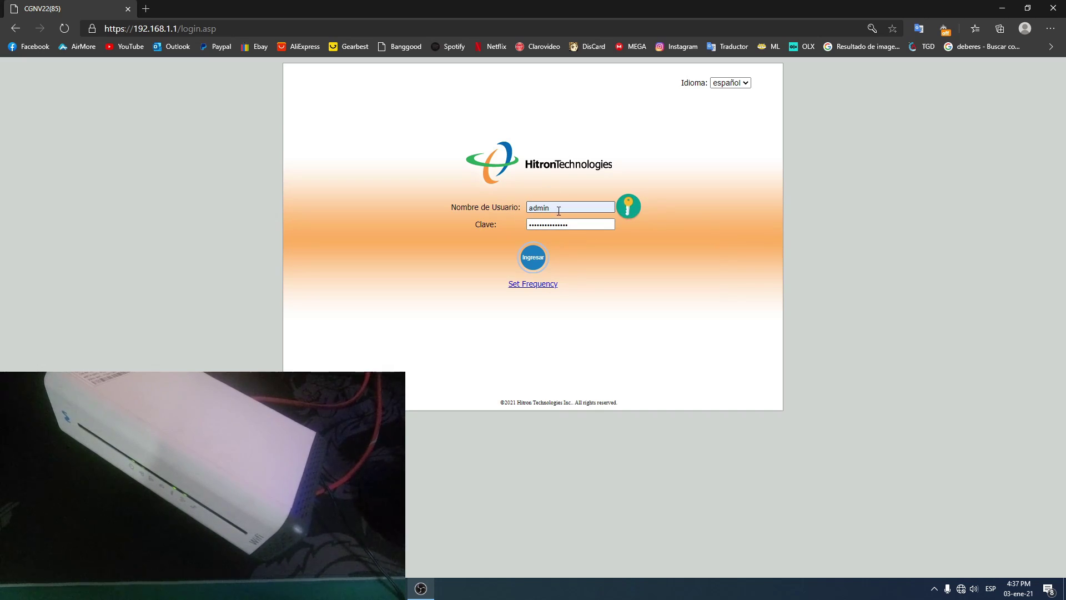
click(539, 267)
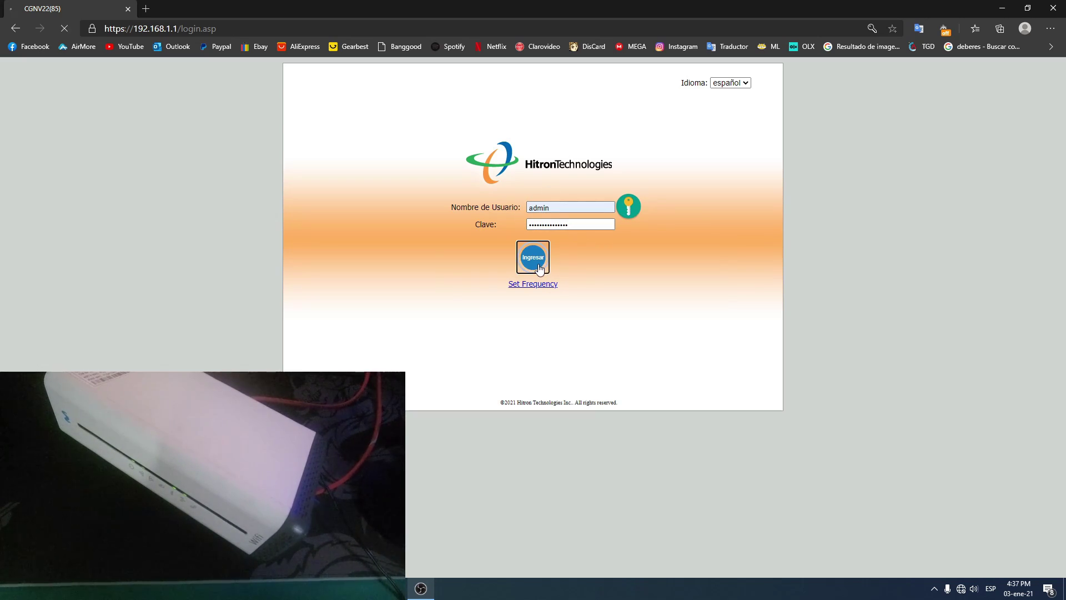
click(594, 271)
click(480, 304)
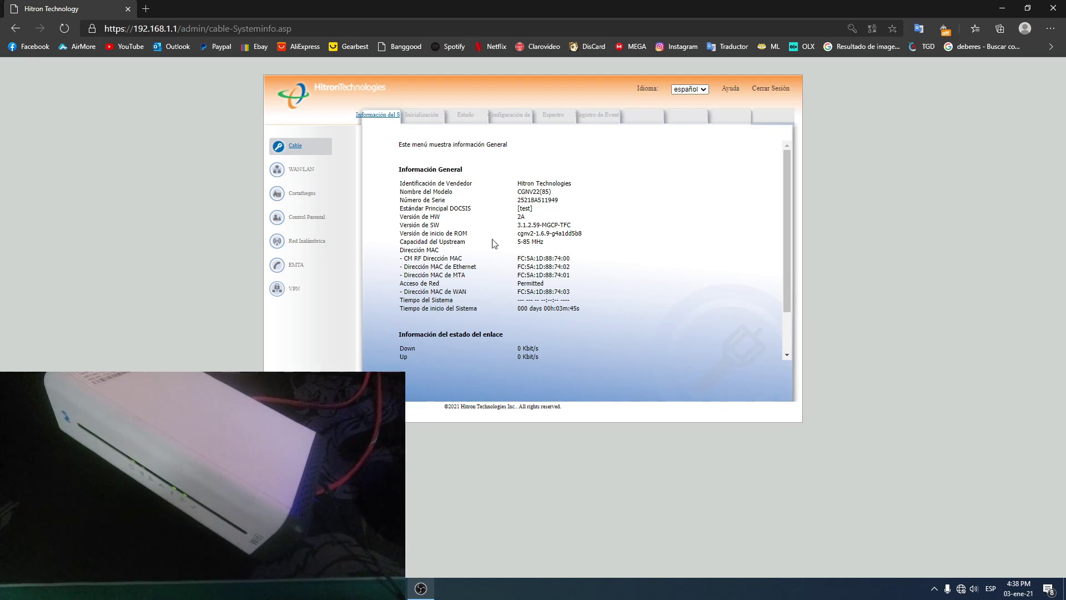
- Under Red Inalámbrica, replace the SSID MOVISTAR_7400 with JotayeSe and apply
click(293, 246)
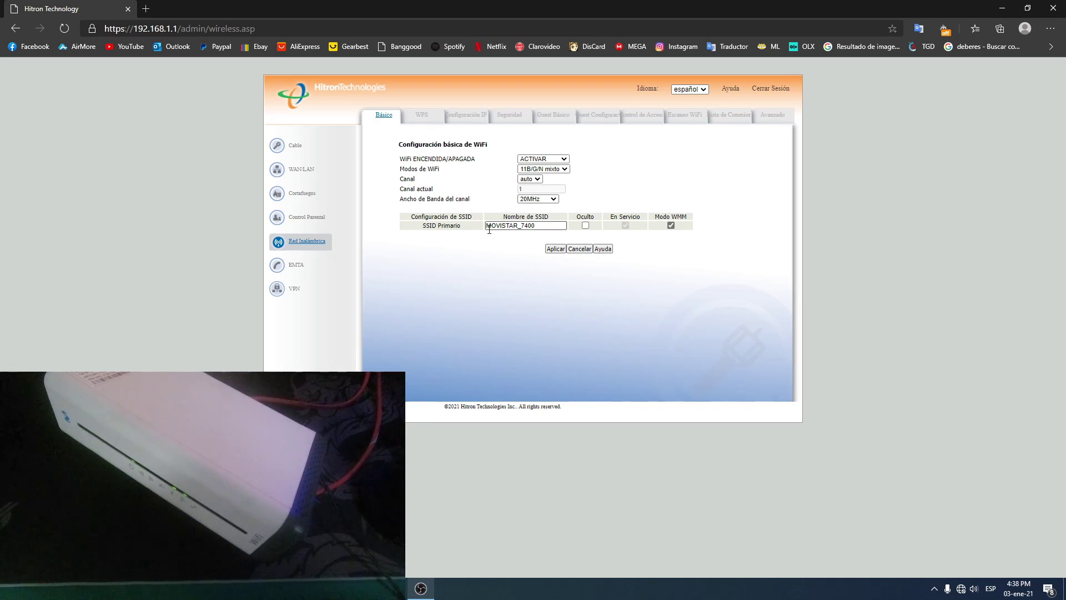
drag(547, 228, 468, 236)
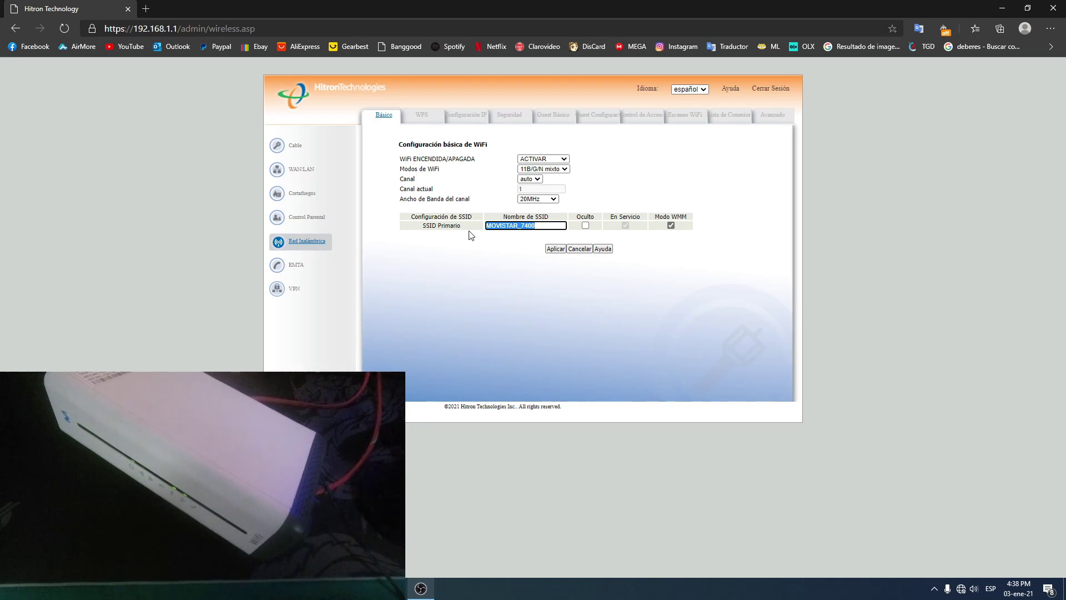
key(BackSpace)
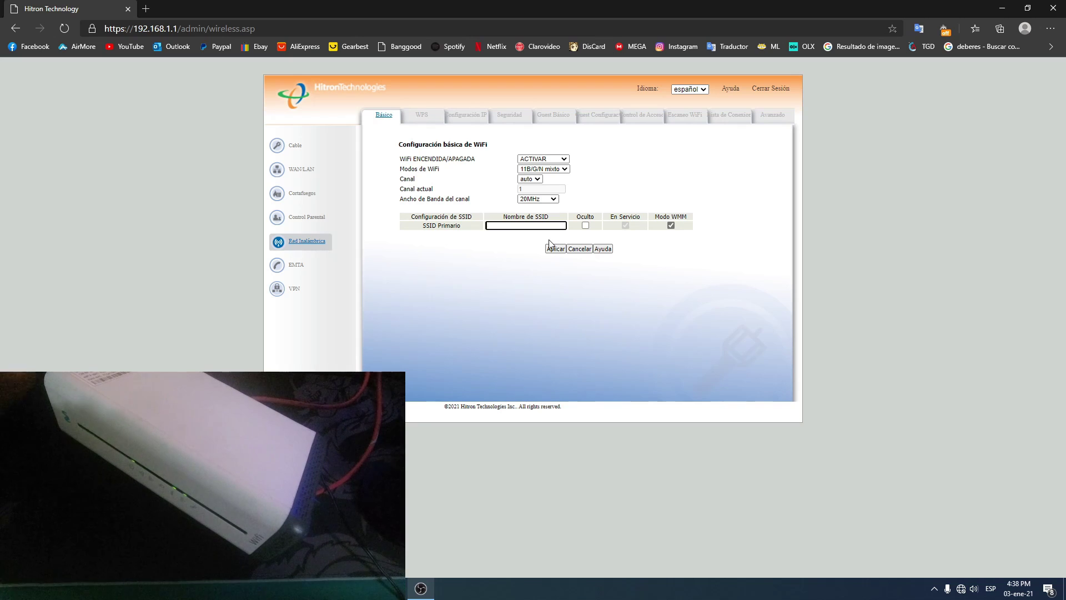
text(JotayeSe)
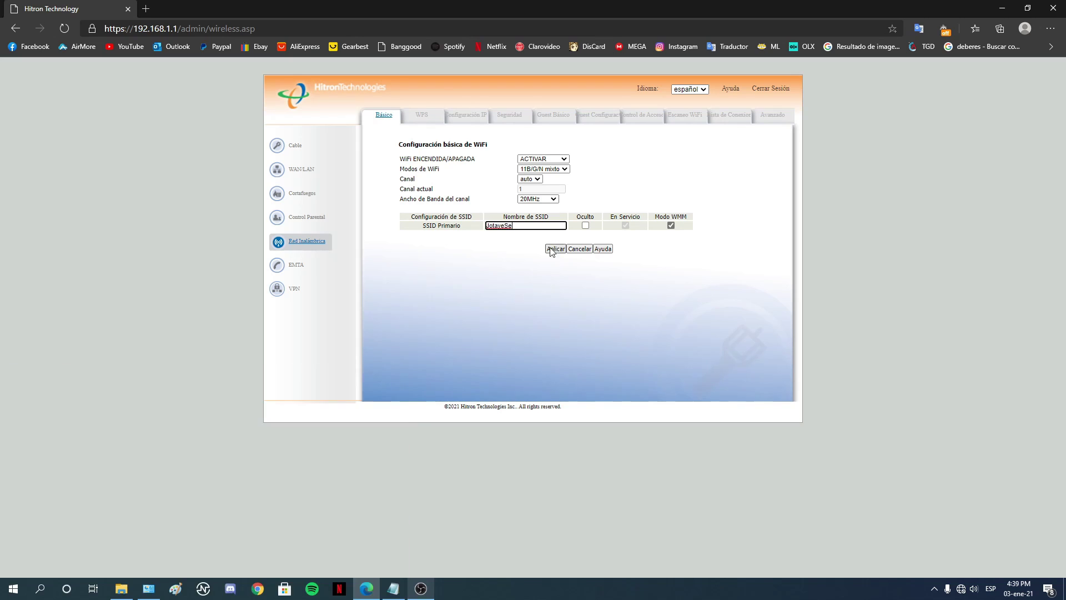
click(555, 250)
- On the Seguridad tab, paste the new pre-shared key over the old one, apply, and accept the warning
click(519, 119)
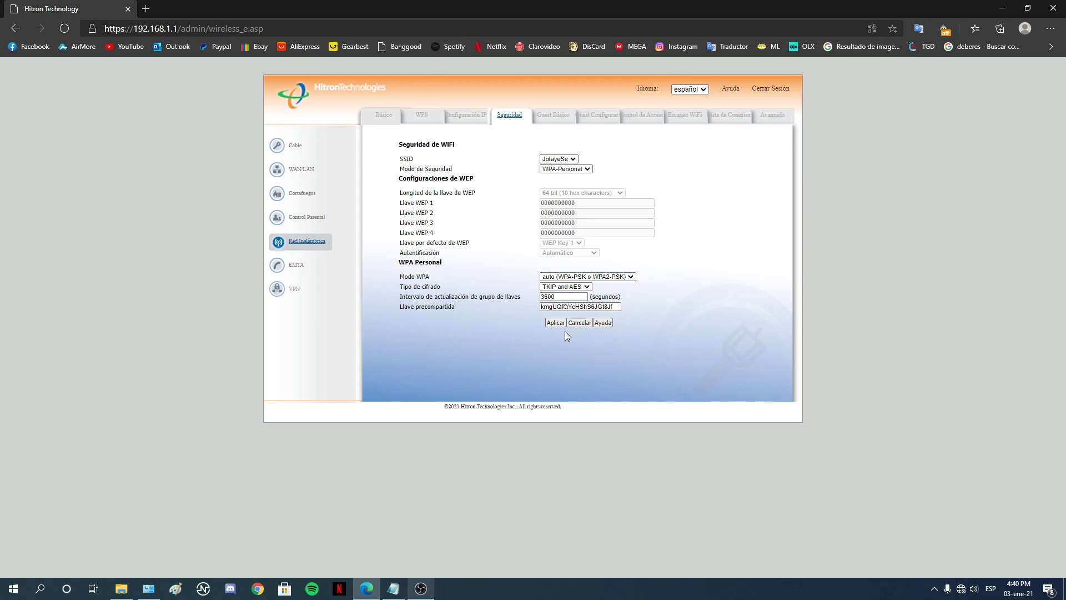
click(615, 308)
drag(616, 309, 537, 307)
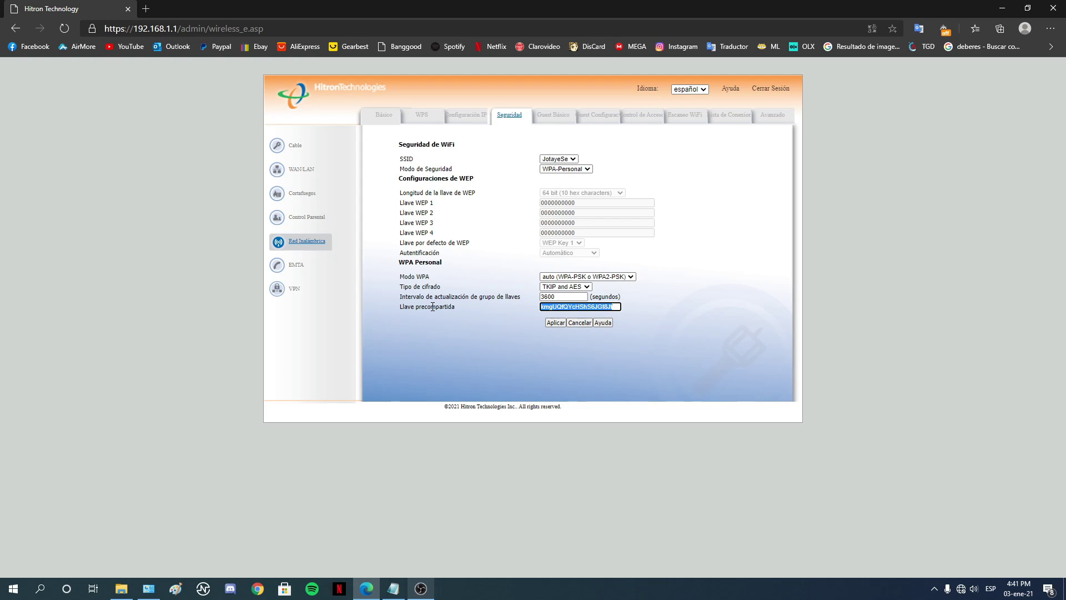
key(ctrl+v)
click(553, 324)
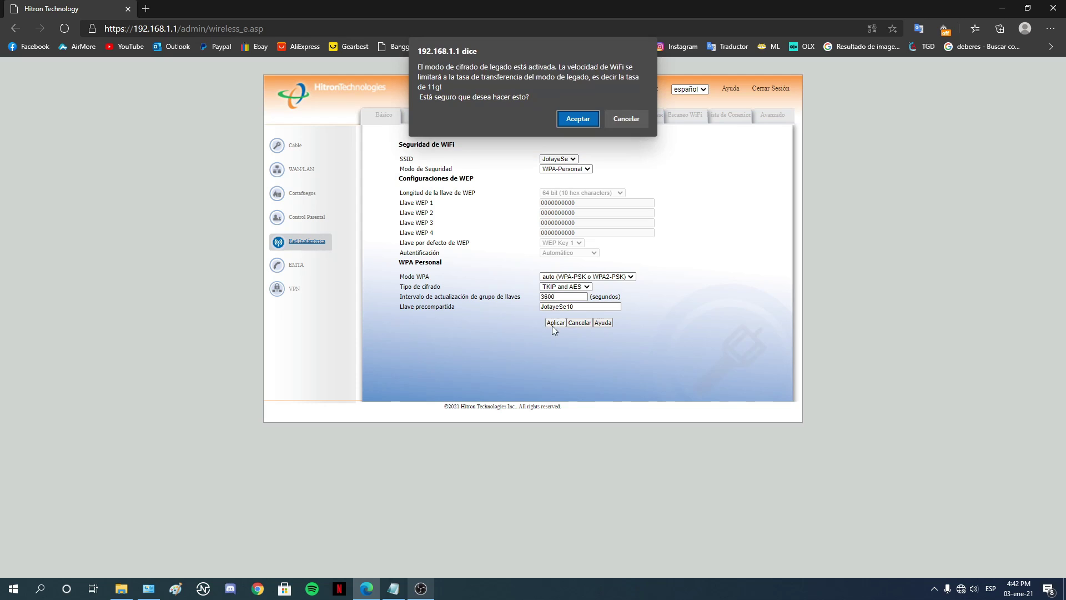
click(578, 119)
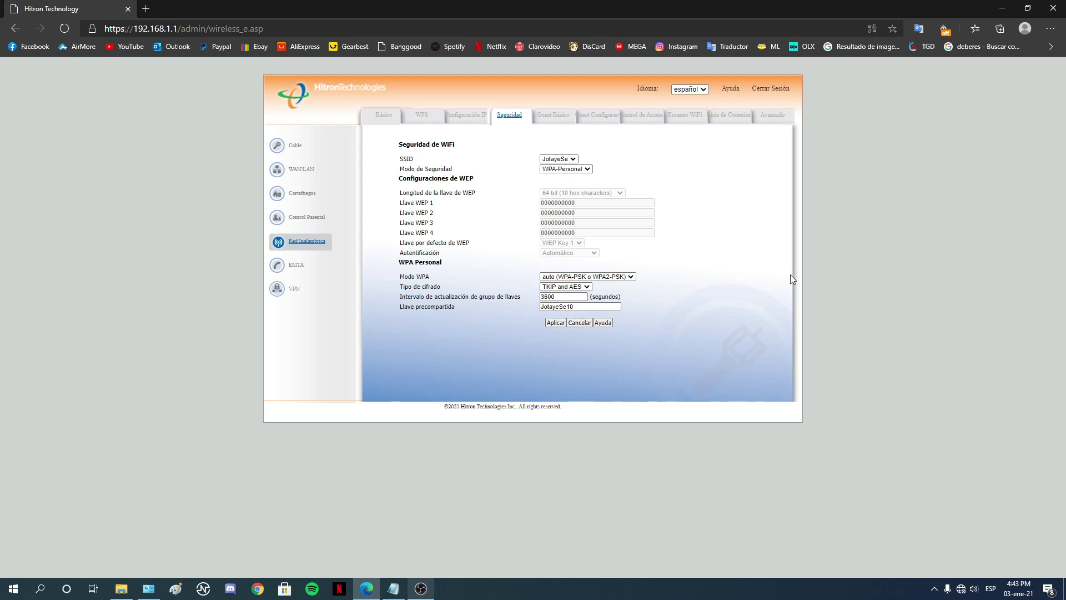
- On the LAN settings page, uncheck Habilitar DHCP to turn off the DHCP server
click(309, 169)
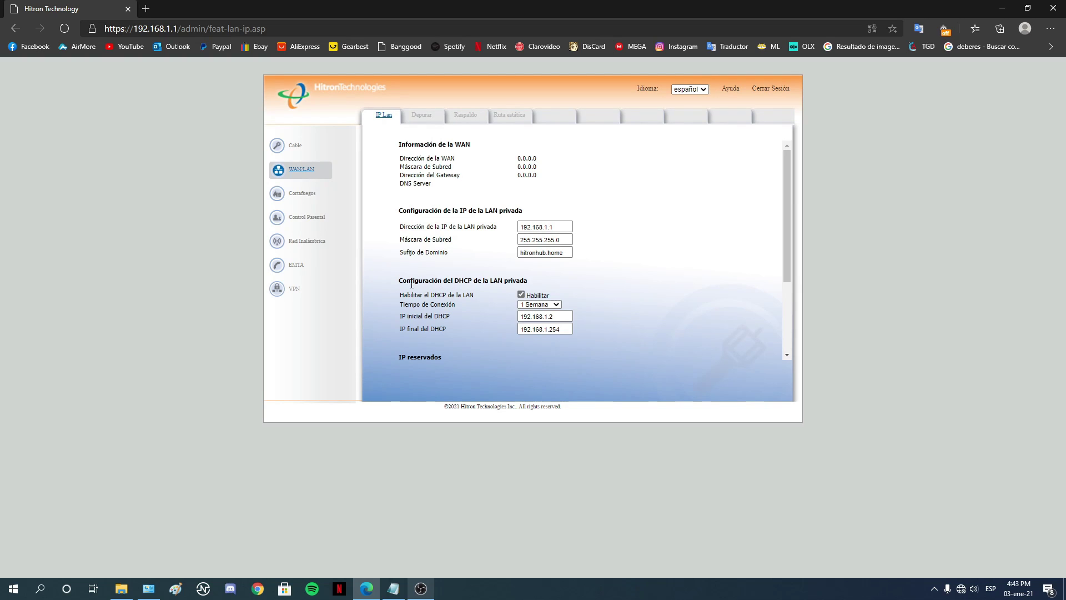
drag(398, 280, 531, 281)
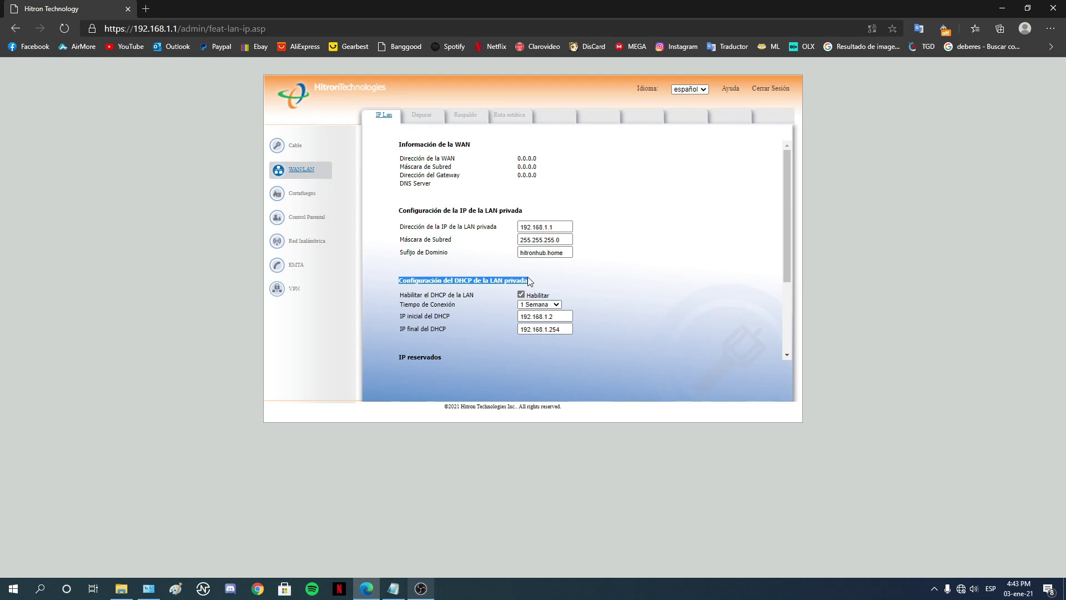
click(499, 313)
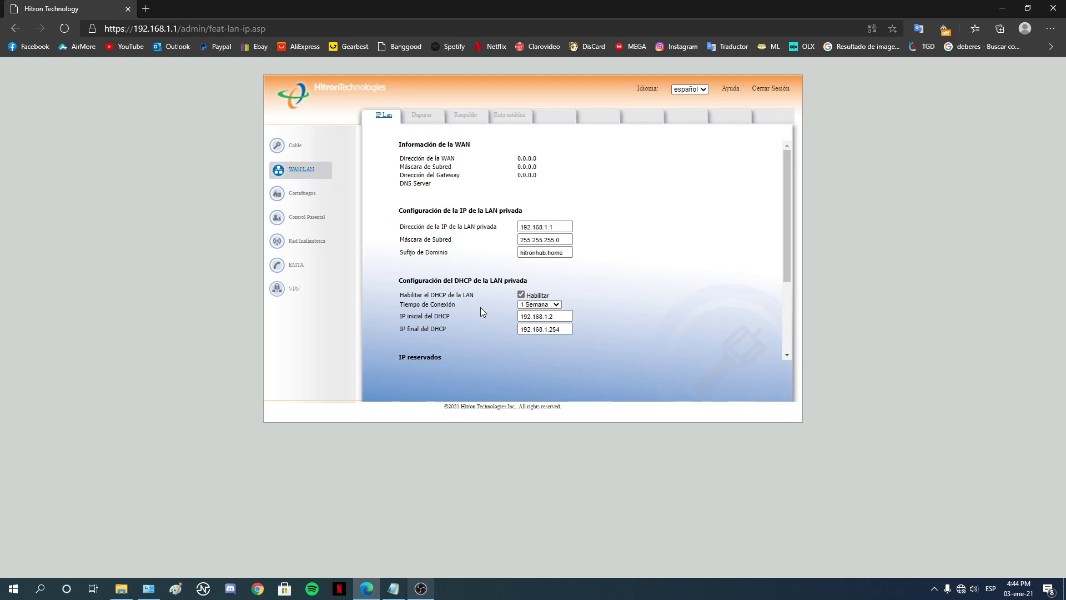
click(521, 295)
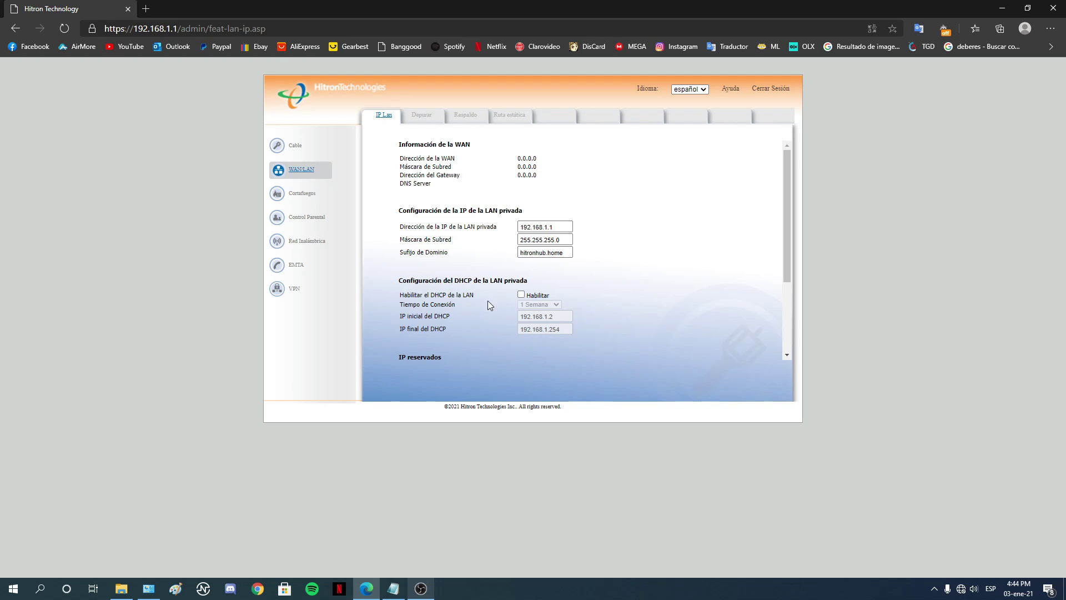
- Change the private LAN IP from 192.168.1.1 to 192.168.1.50, then apply and confirm
drag(460, 212, 515, 212)
key(Tab)
click(553, 225)
drag(551, 229, 497, 232)
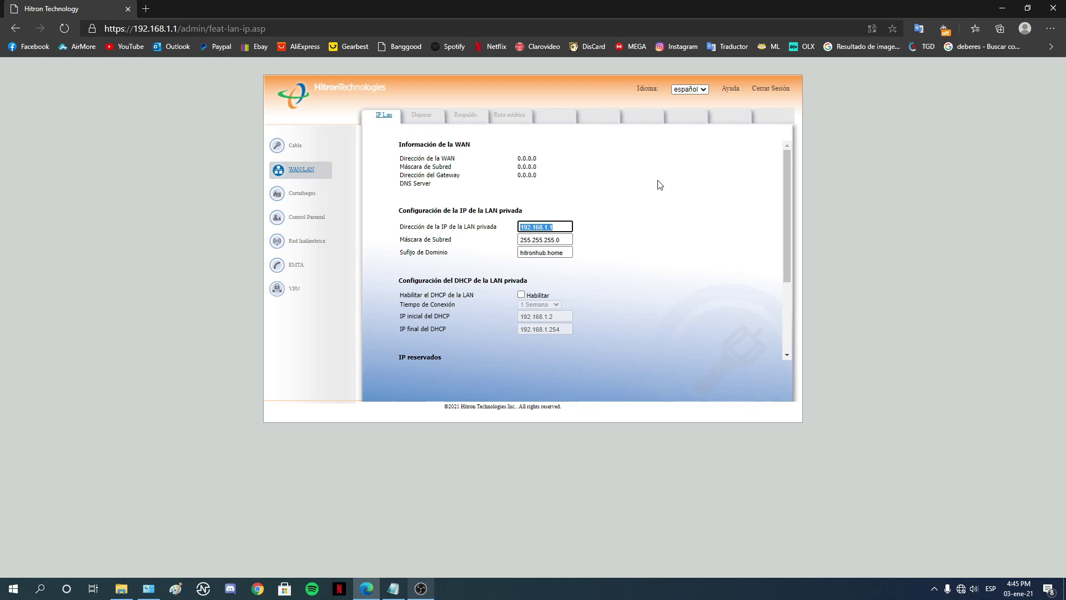
click(564, 226)
key(BackSpace)
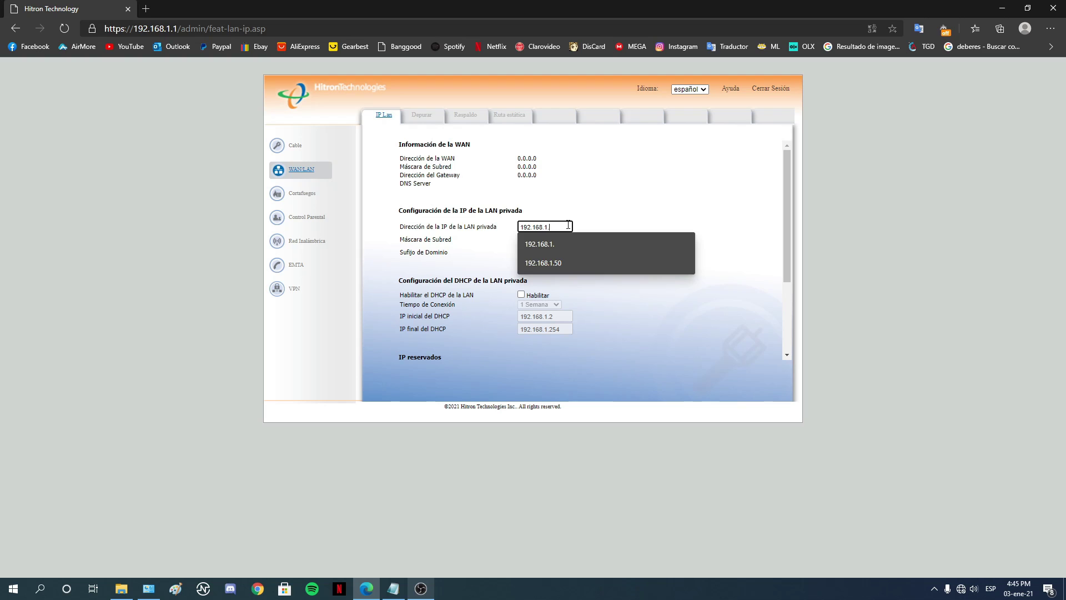
click(573, 257)
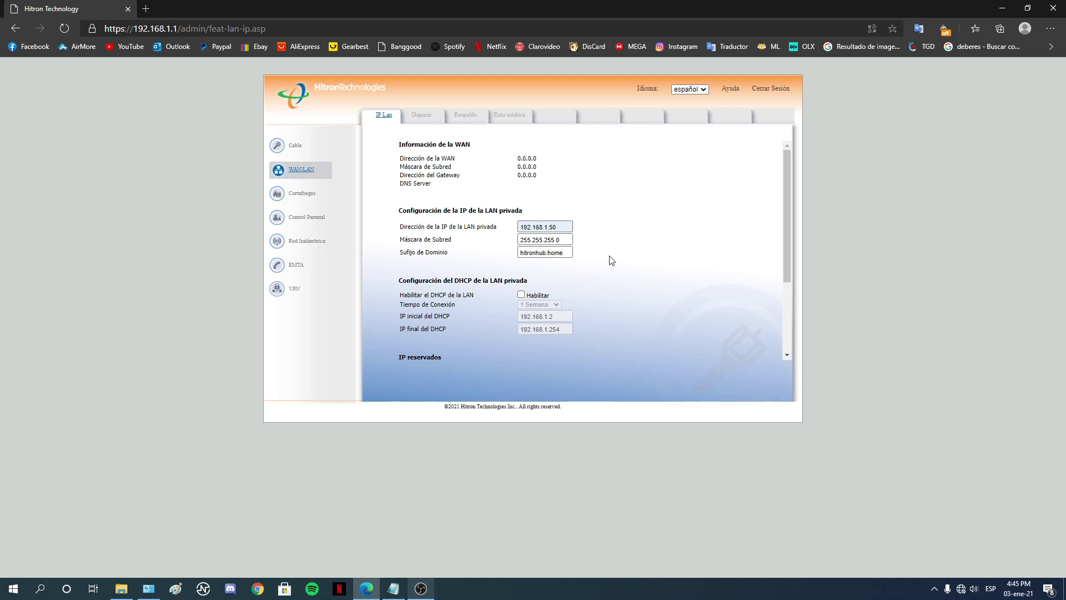
drag(790, 211, 788, 301)
drag(793, 337, 794, 337)
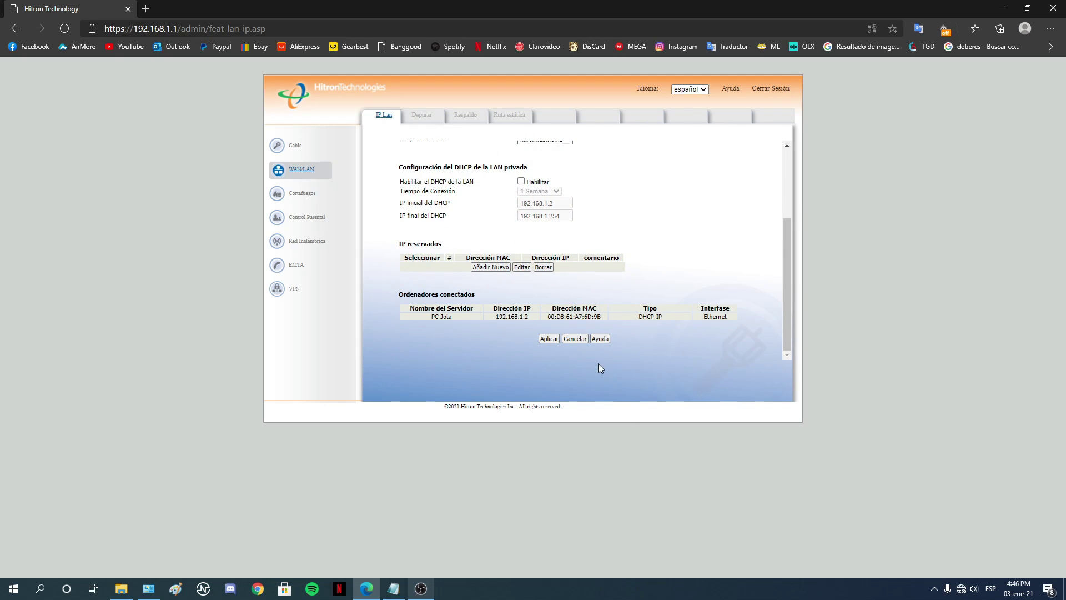
click(552, 340)
click(633, 102)
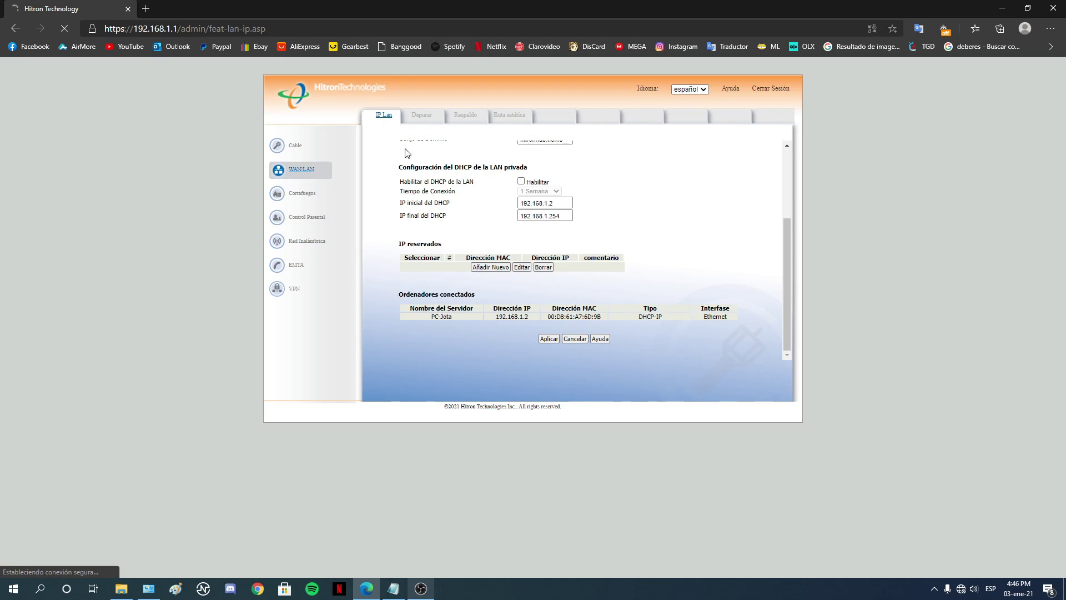
- Select the old ending of the router address in the browser's address bar
click(168, 28)
click(168, 28)
drag(172, 28, 178, 28)
- Keep editing the router address in the address bar
key(Left)
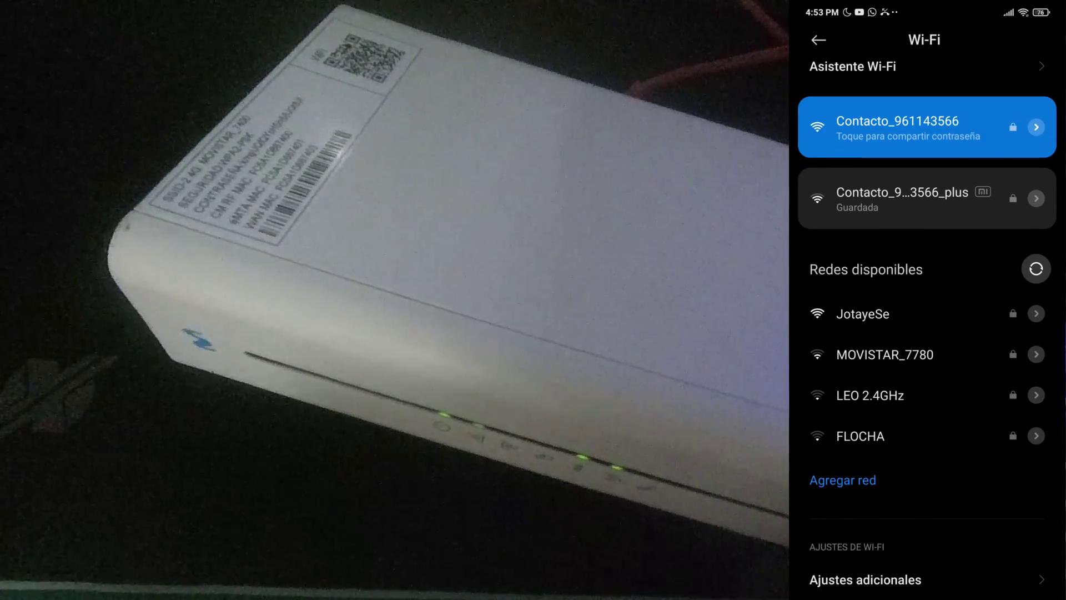
- Connect the phone to JotayeSe by entering the Wi-Fi password
click(862, 314)
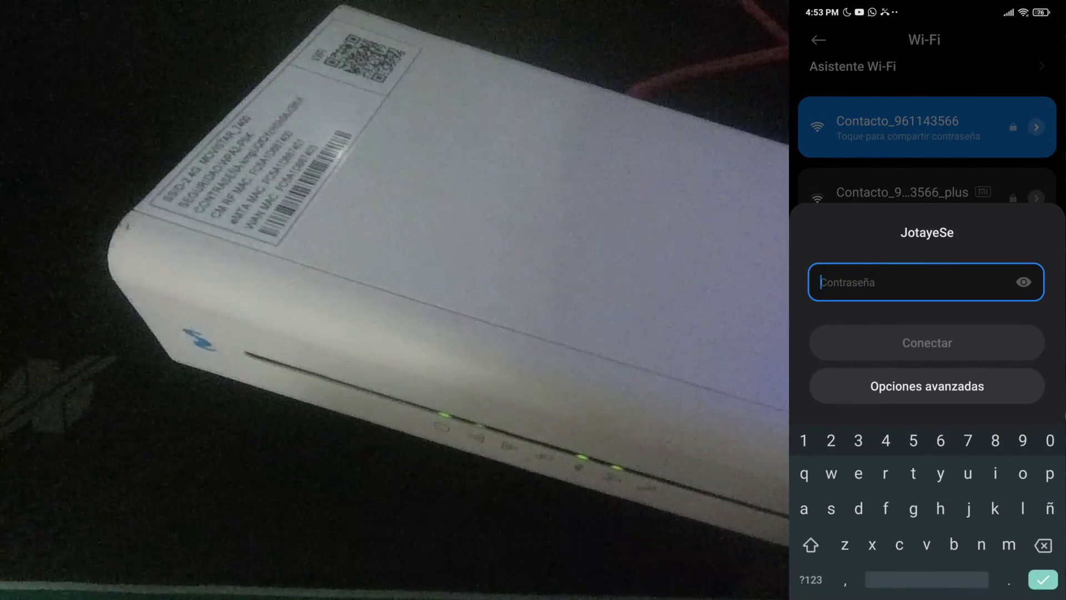
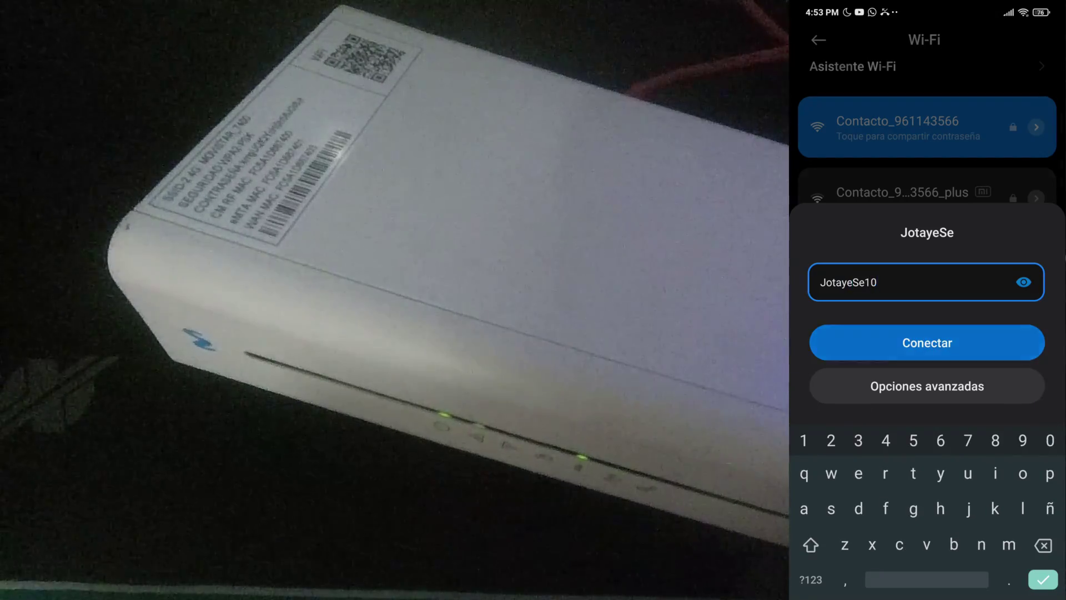
click(927, 342)
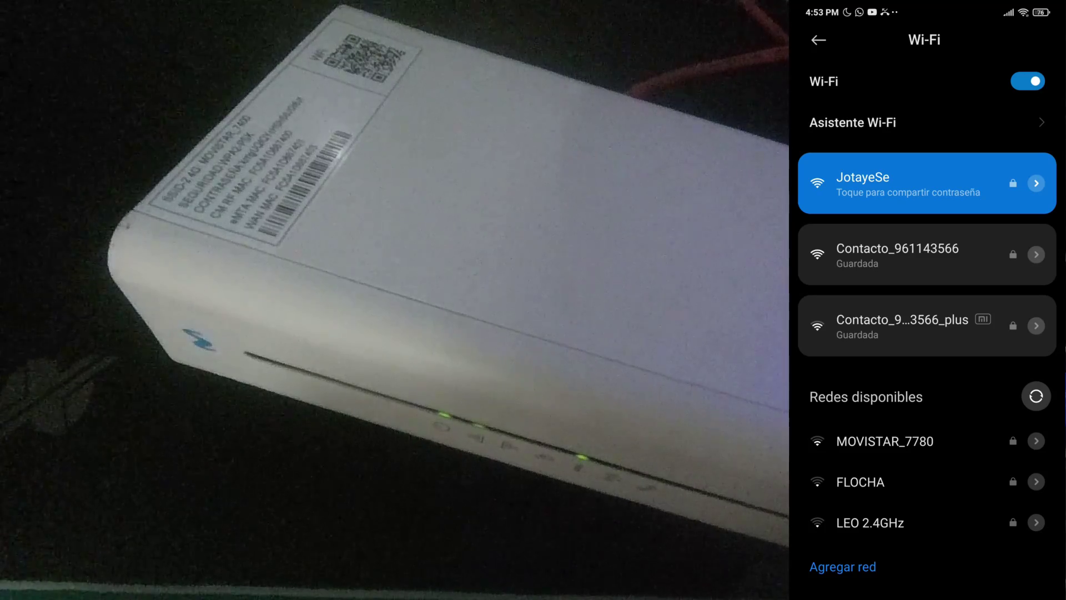
key(Escape)
key(Escape)
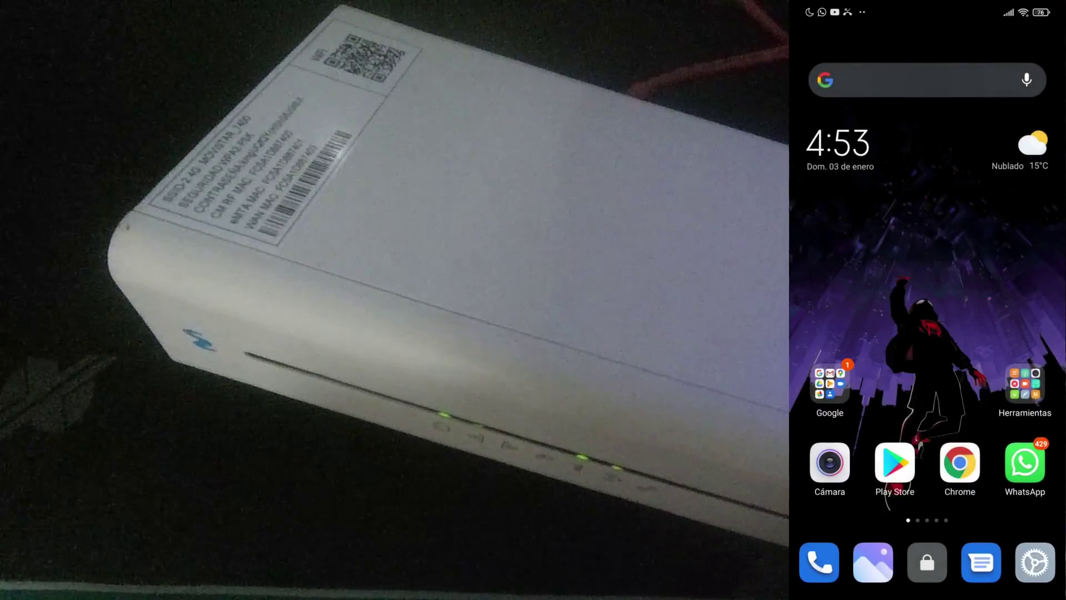
- Play a YouTube video and run the fast.com speed test, which measures 44 Mbps
click(895, 383)
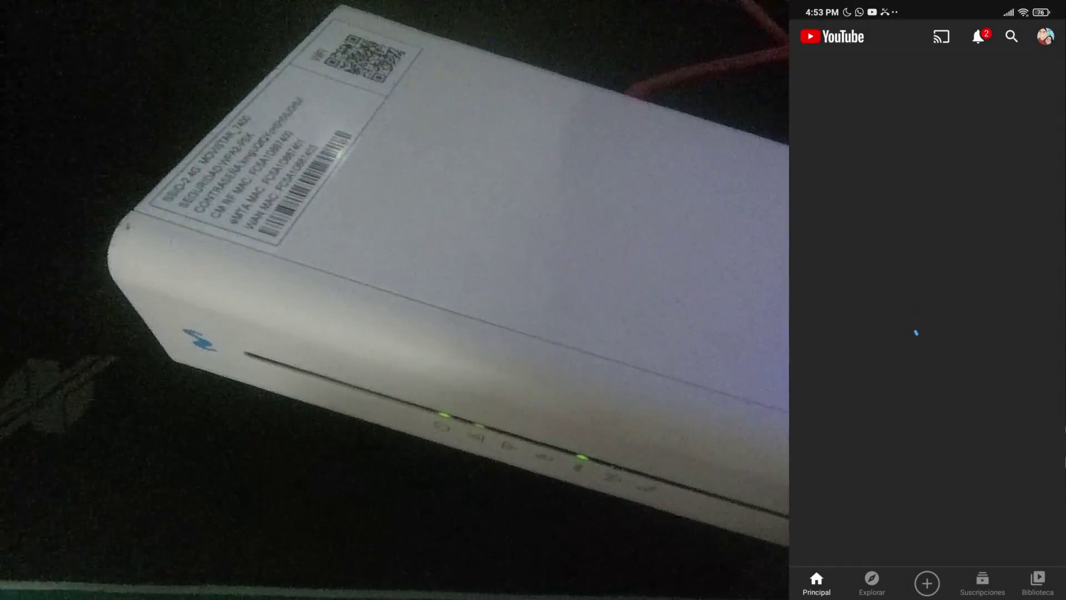
scroll(927, 278, down, 2)
scroll(927, 278, up, 5)
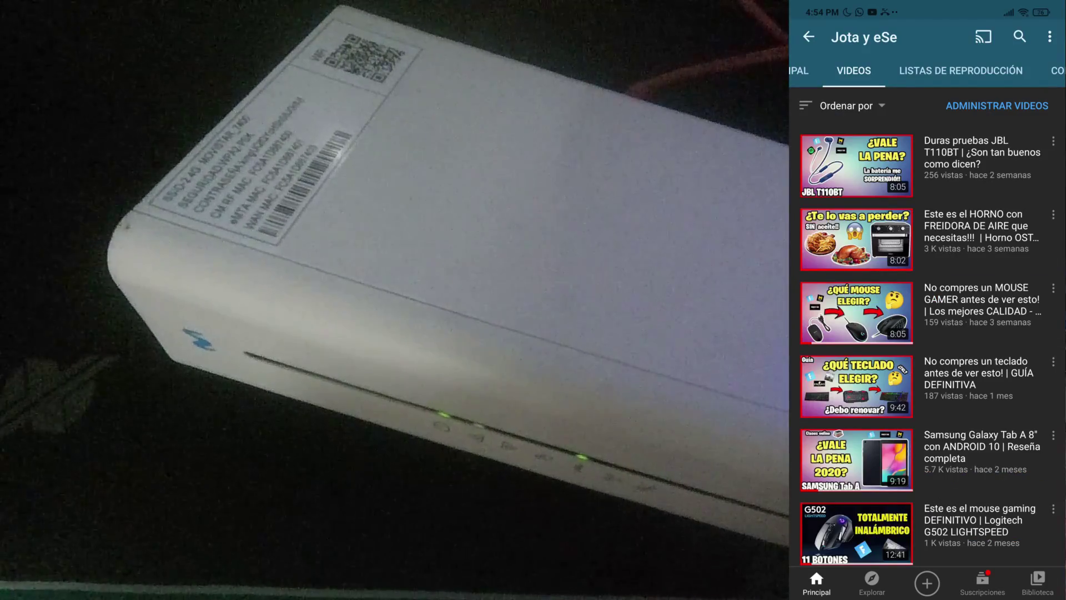
click(856, 166)
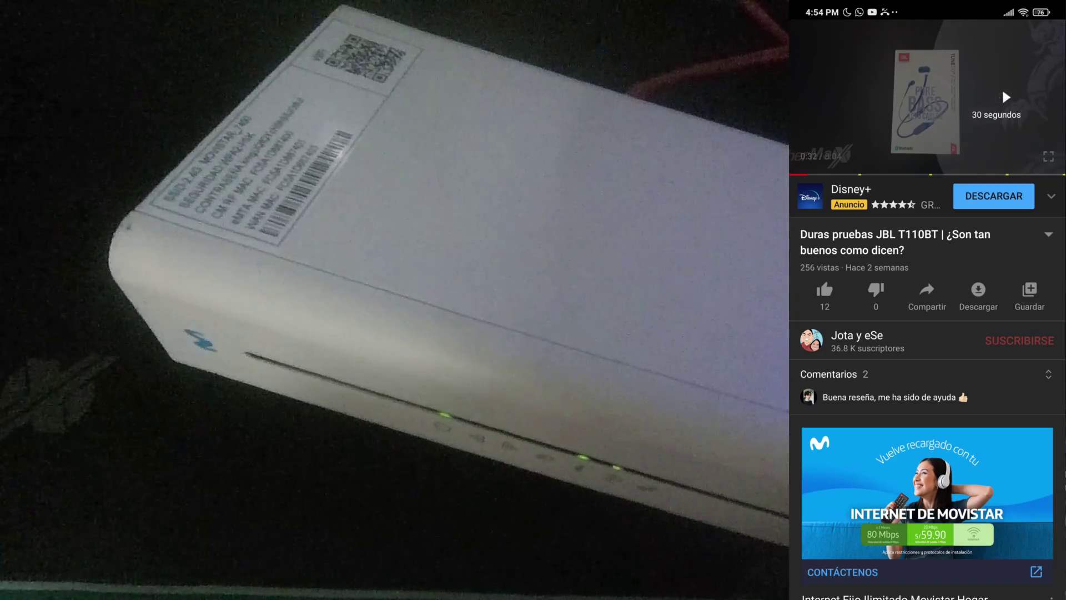
key(super)
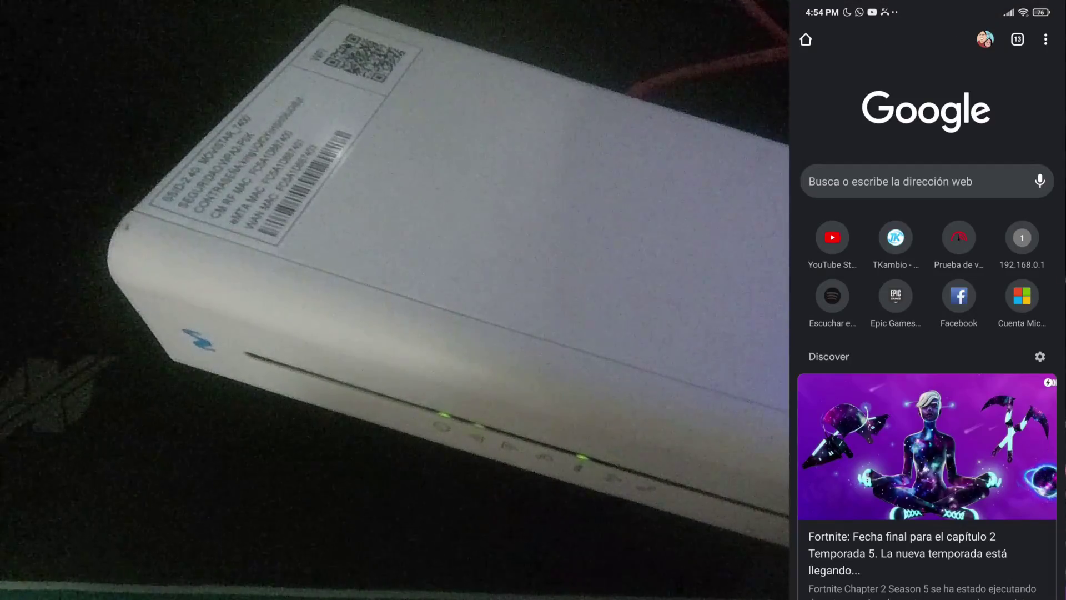
click(958, 237)
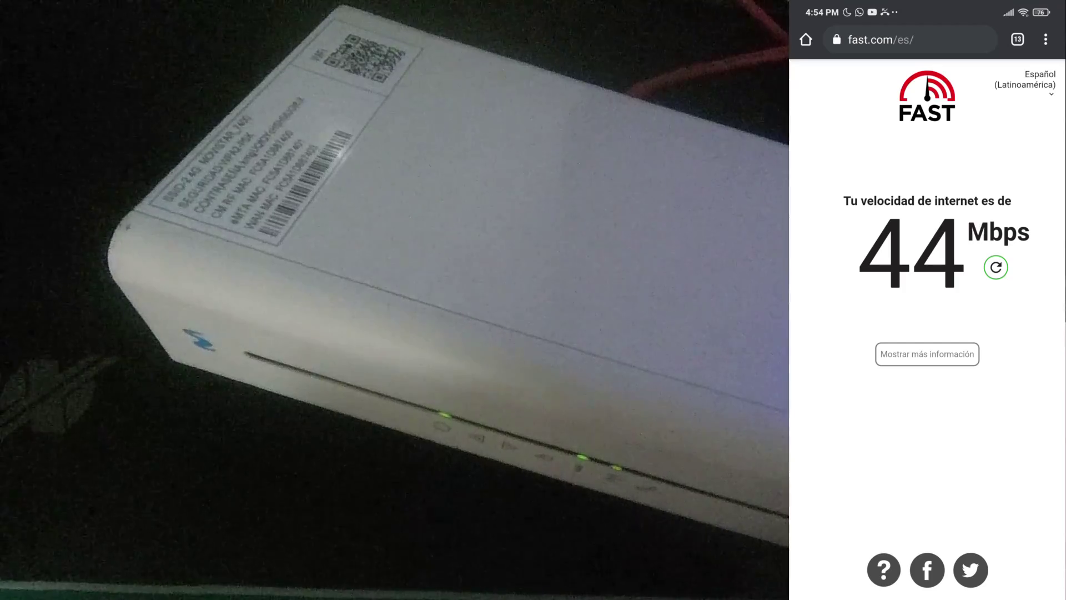
key(Escape)
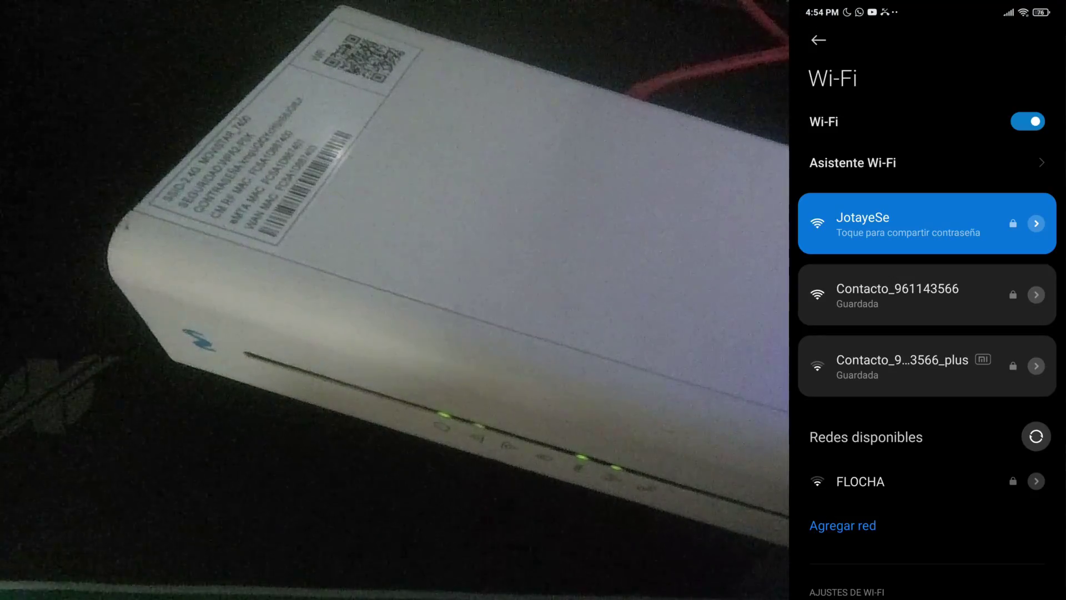